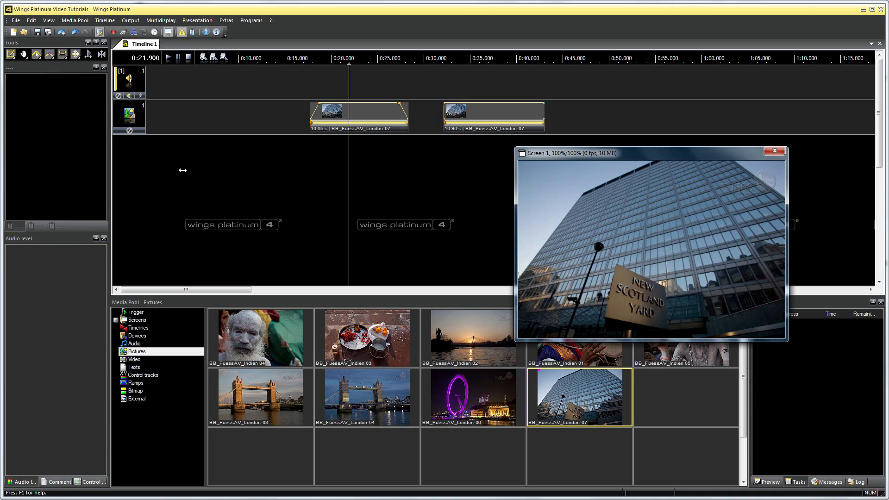
Using linear keyframes, add a node to the first clip's opacity curve at about 0:22.450 and lower it to about 22 percent
left_click(51, 55)
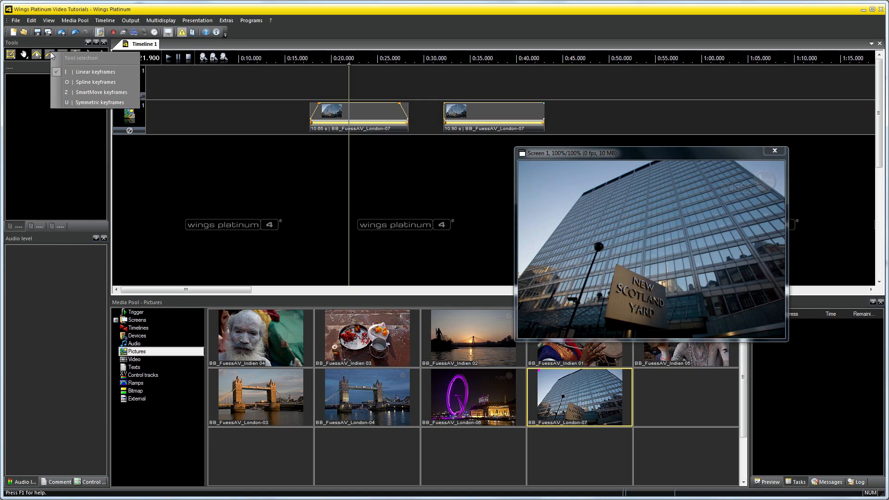
left_click(126, 73)
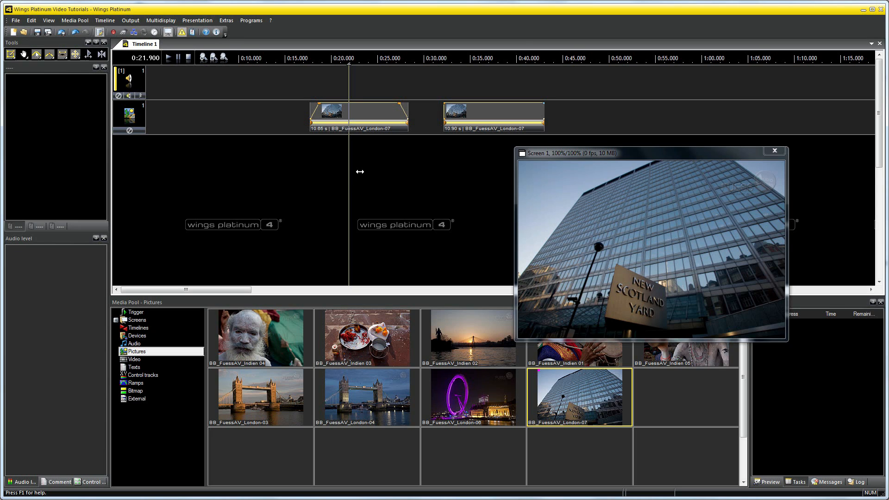
left_click(355, 104)
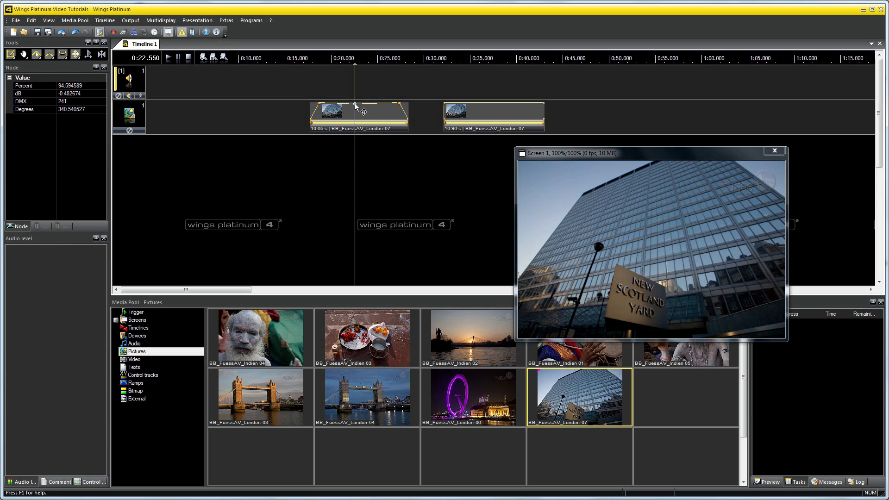
left_click_drag(355, 105, 354, 118)
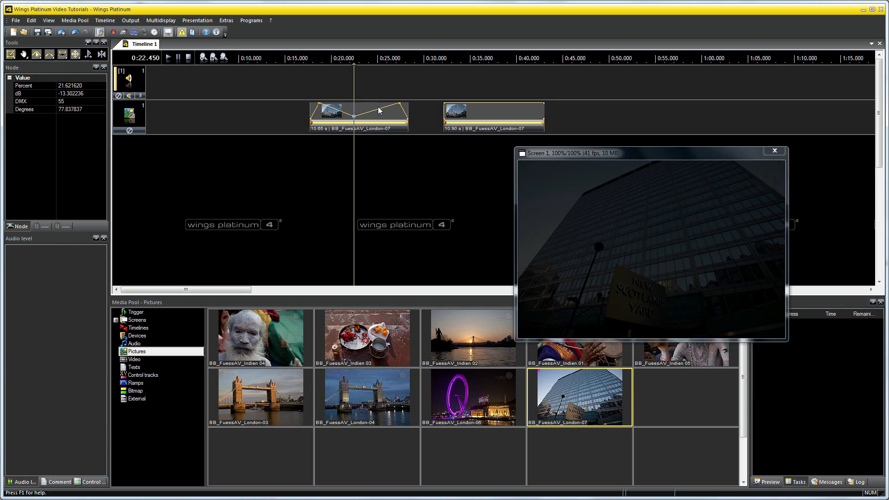
Set the ramp type of the new node on the first clip's opacity curve to Spline
right_click(354, 116)
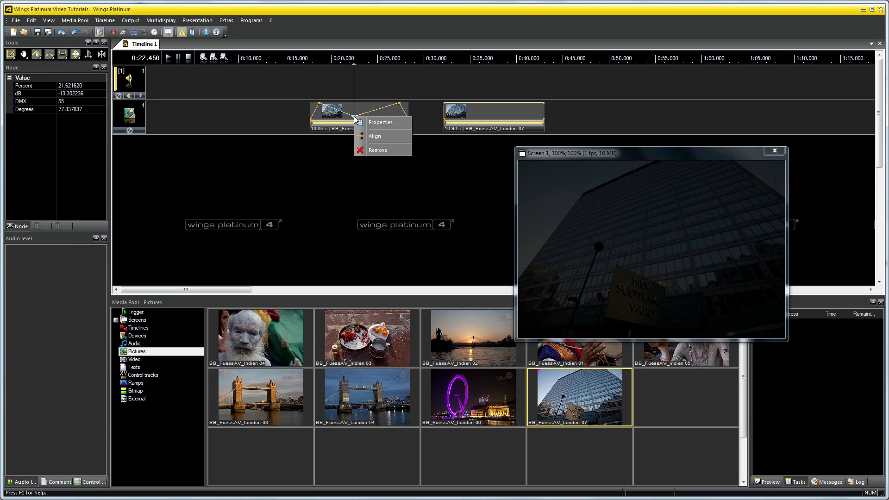
left_click(399, 123)
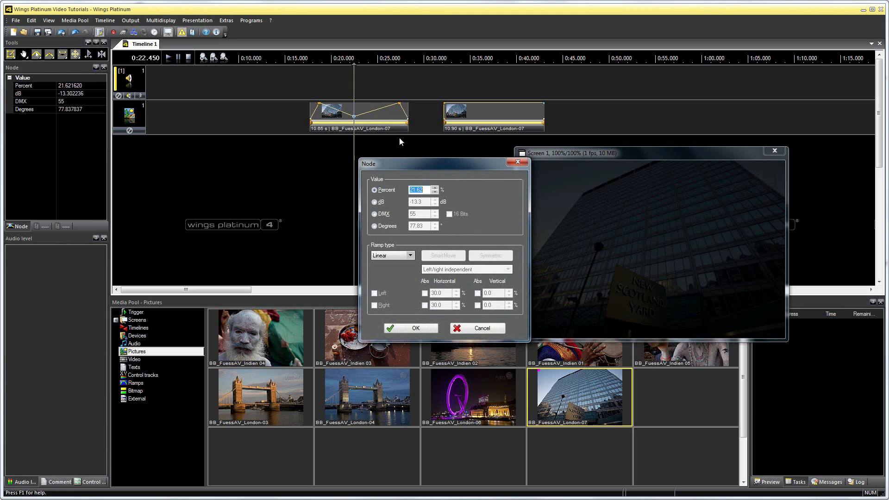
left_click(410, 256)
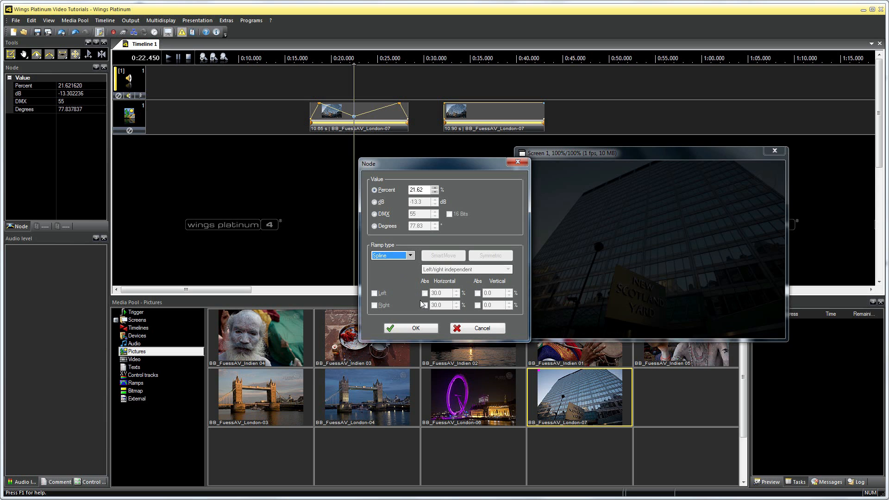
left_click(415, 328)
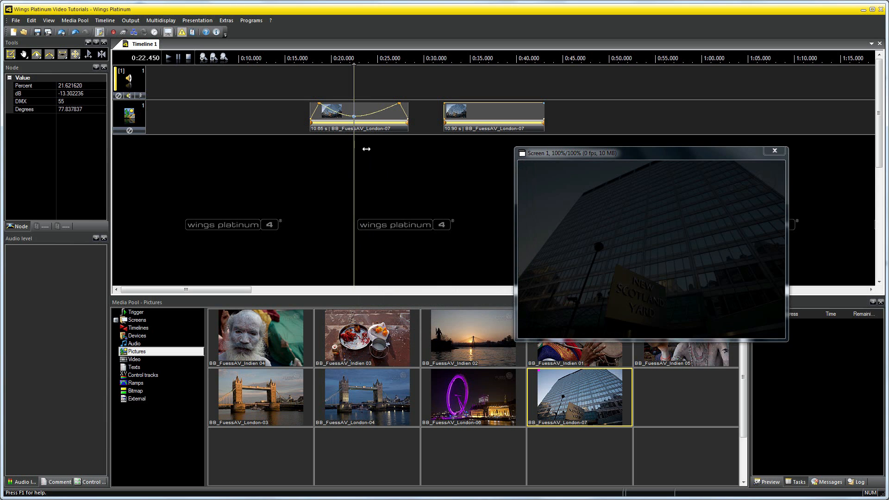
Raise the opacity node to about 30 percent and change its ramp type to Bezier with the SmartMove preset
mouse_move(354, 116)
left_mouse_down()
mouse_move(362, 114)
mouse_move(355, 115)
left_mouse_up()
right_click(355, 115)
left_click(396, 122)
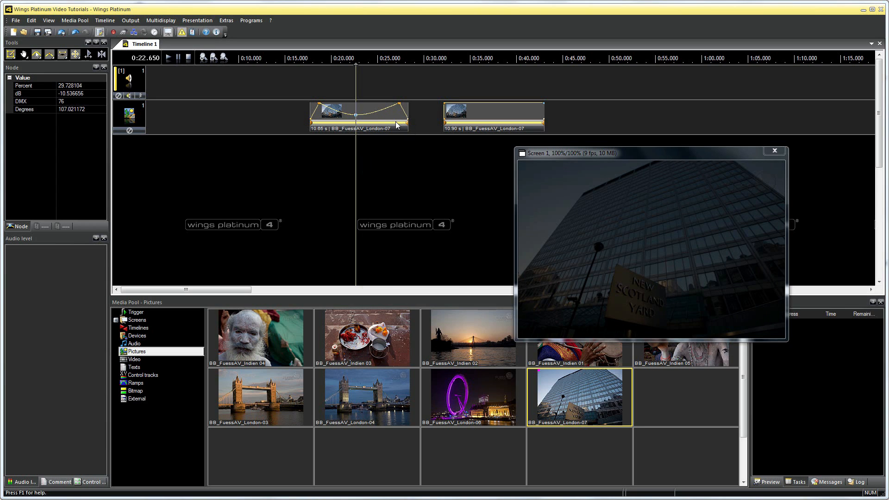
left_click(410, 256)
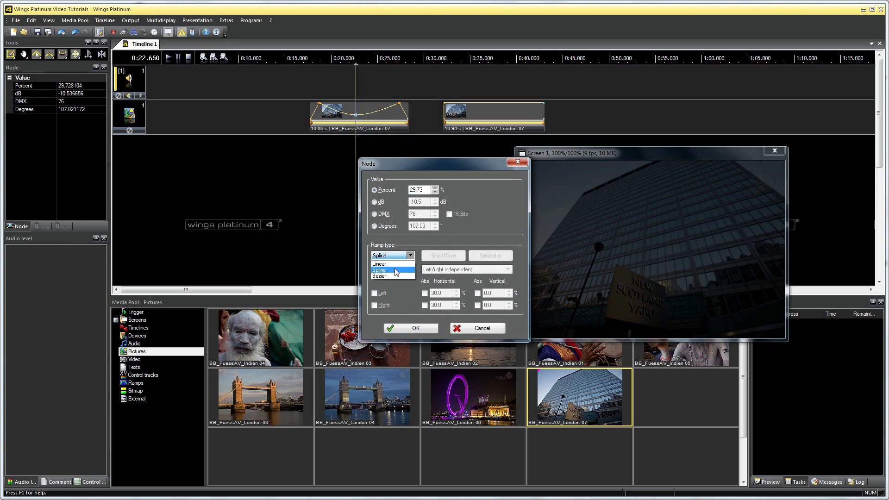
left_click(396, 273)
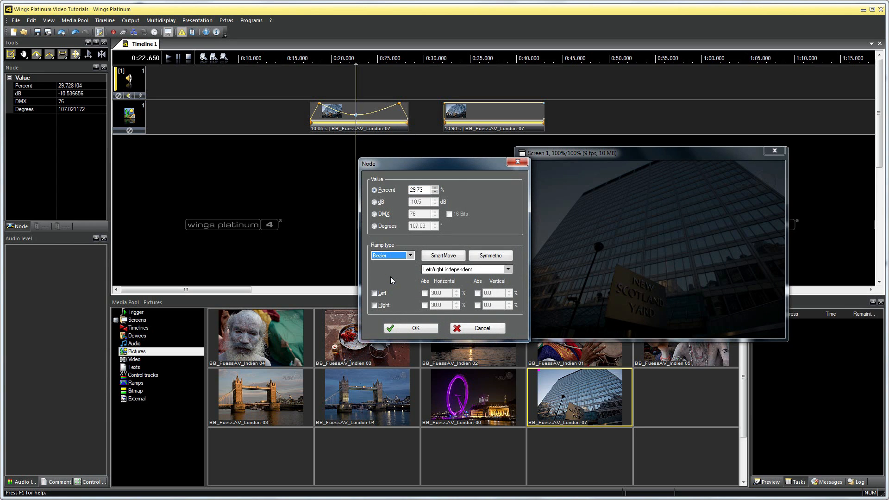
left_click(459, 258)
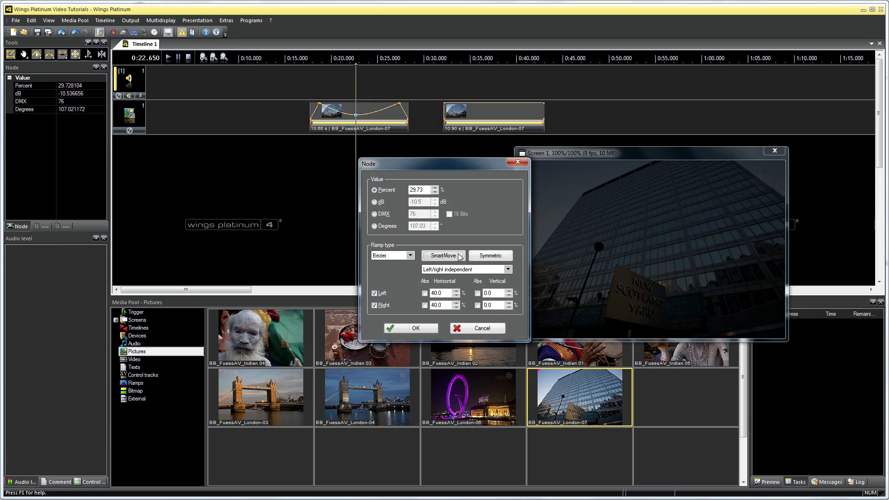
left_click(416, 328)
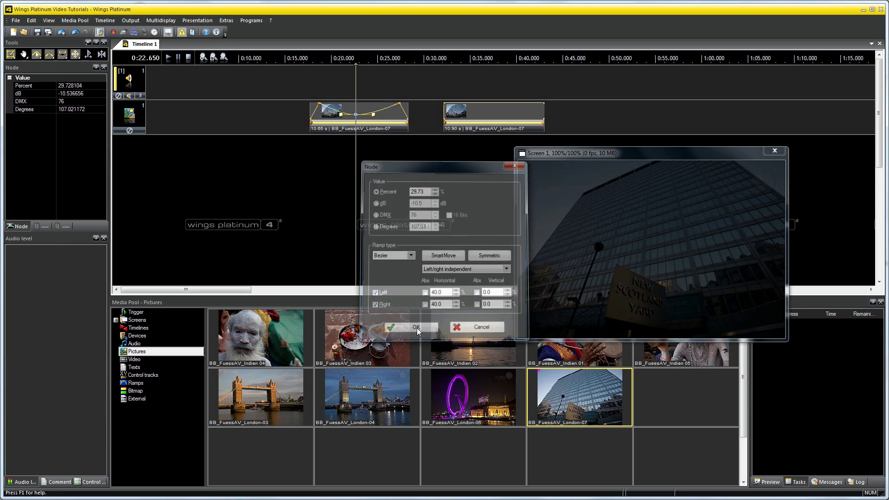
Reshape the opacity curve with the node's right-hand Bezier handle and shift the node to about 32 percent
left_click(375, 113)
mouse_move(374, 113)
left_mouse_down()
mouse_move(326, 116)
mouse_move(359, 114)
left_mouse_up()
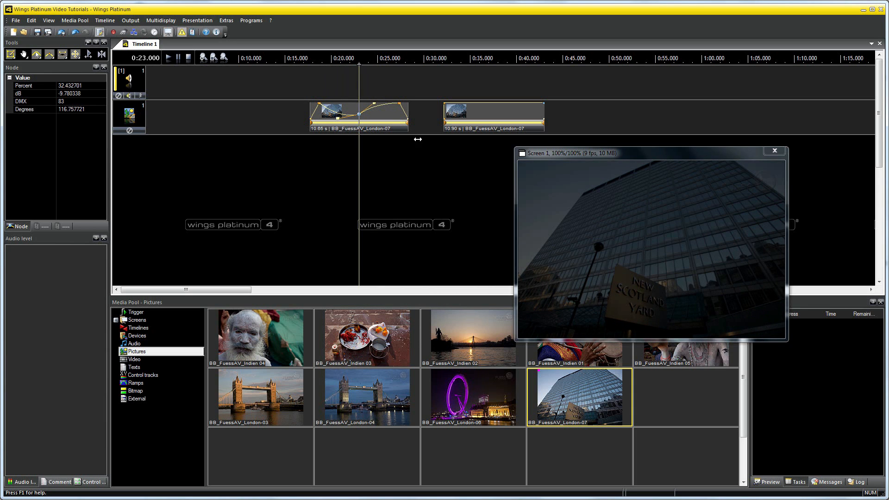
Apply the Symmetric preset to the Bezier node and adjust its right-hand tangent handle on the curve
right_click(358, 113)
left_click(380, 123)
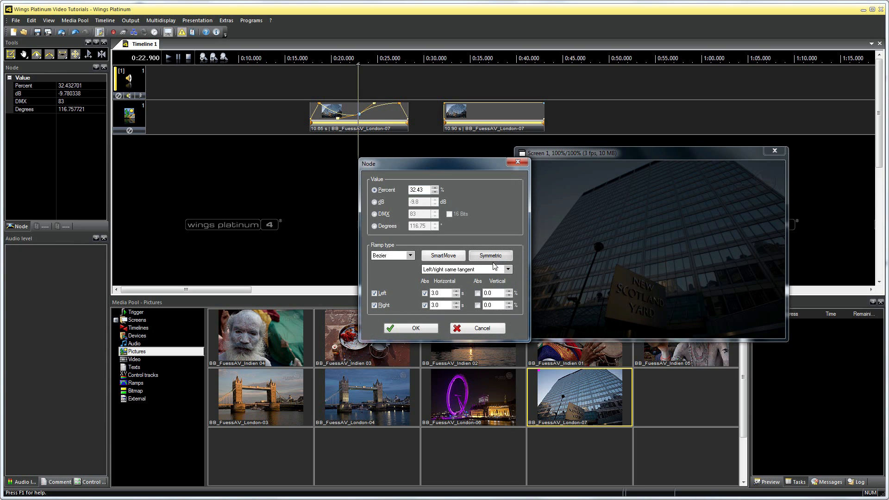
left_click(434, 330)
mouse_move(387, 114)
left_mouse_down()
mouse_move(365, 114)
mouse_move(394, 118)
mouse_move(369, 127)
mouse_move(355, 115)
mouse_move(370, 107)
mouse_move(379, 123)
mouse_move(376, 112)
left_mouse_up()
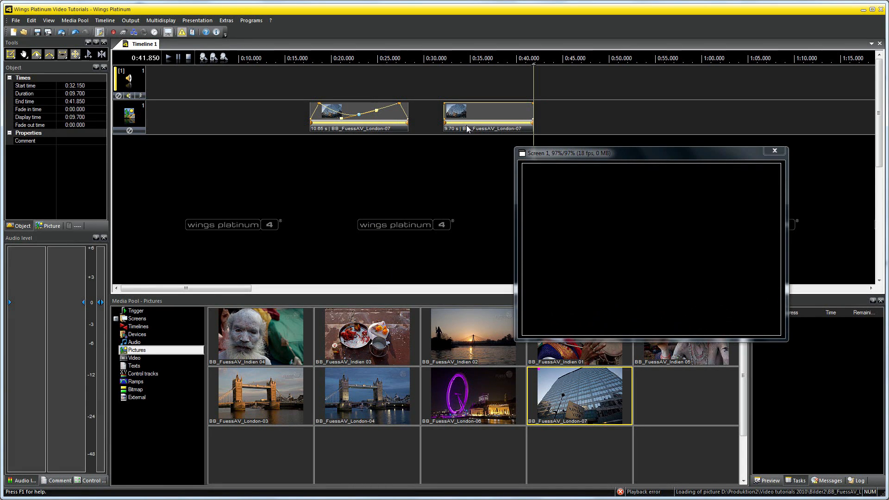
Play back the second clip's motion and shorten the clip to about 6.9 s
left_click(169, 57)
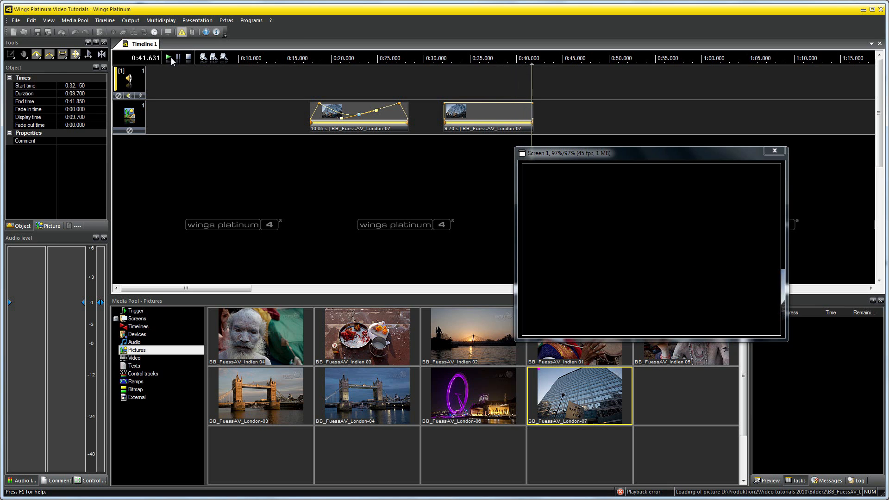
left_click(188, 57)
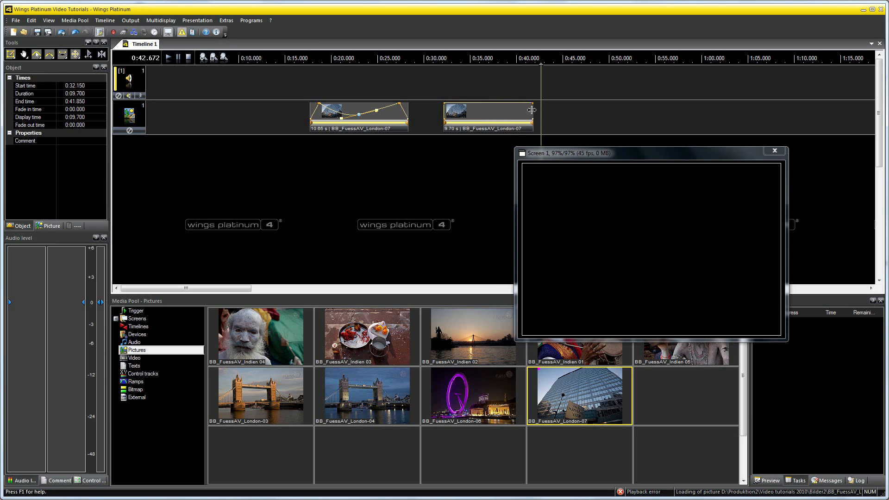
left_click_drag(531, 110, 507, 110)
Play the second clip to about 0:35.8 and add a motion keyframe there by moving the picture up to a Y position of about 17.5
left_click(447, 86)
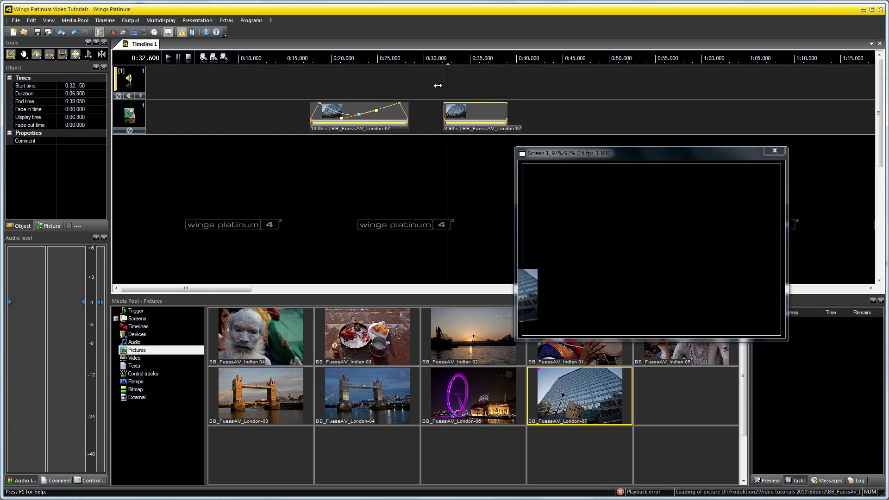
left_click(170, 57)
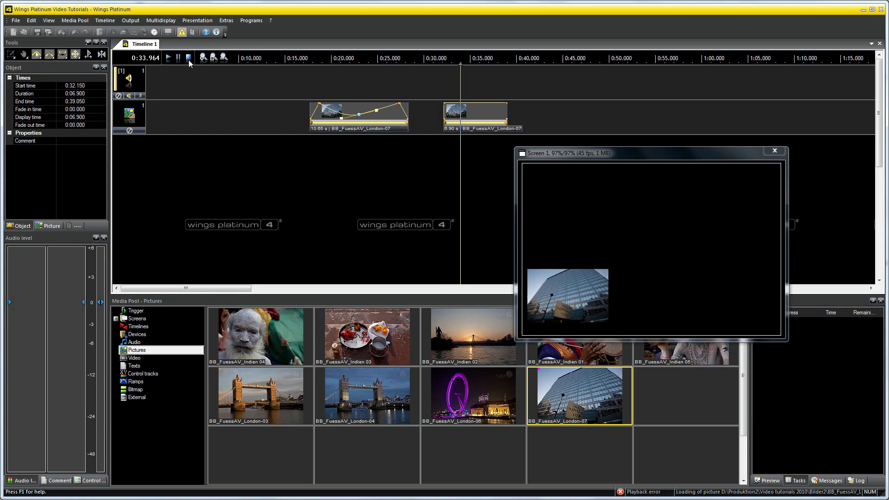
left_click(188, 59)
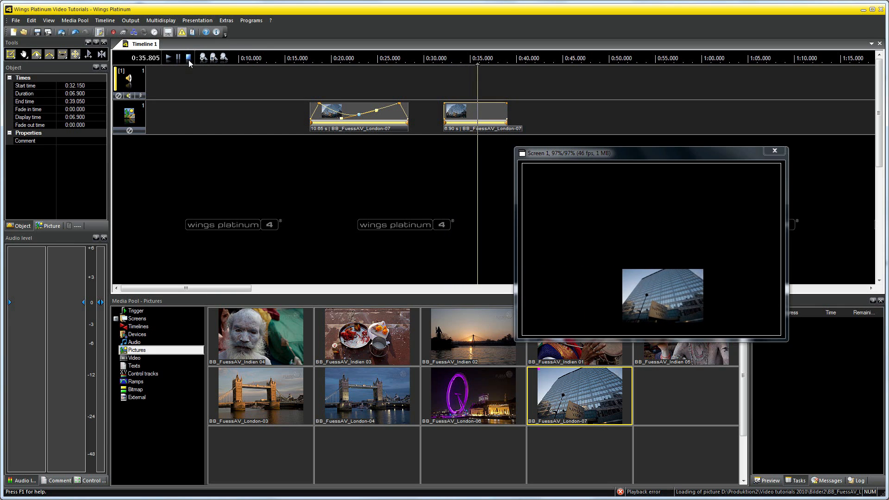
left_click(648, 317)
left_click_drag(647, 313, 641, 237)
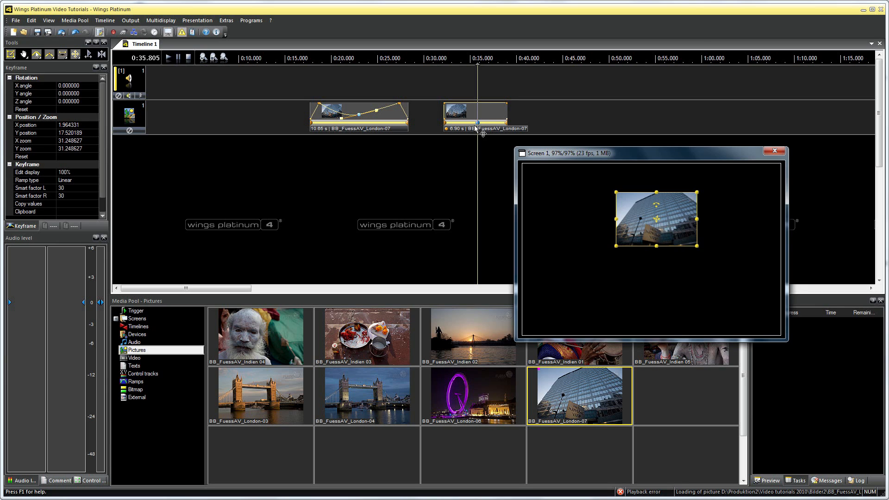
Play back the second clip from its beginning to check the motion through the linear keyframe
left_click(442, 86)
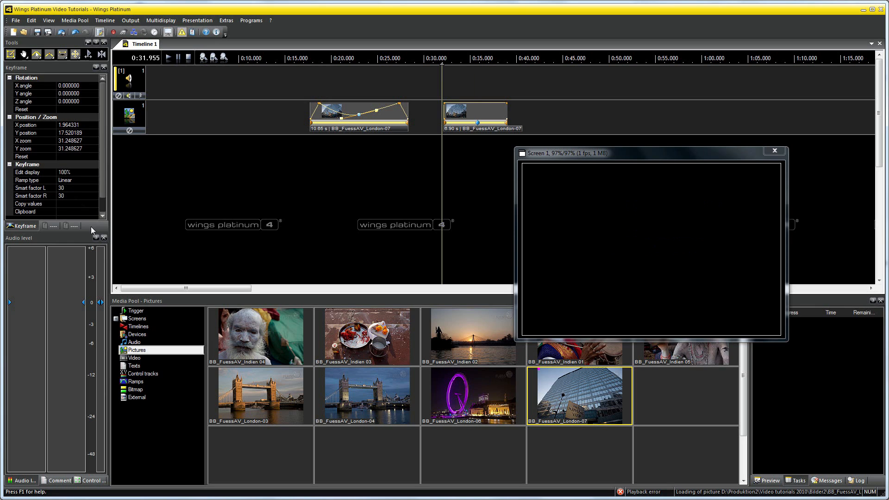
left_click(168, 60)
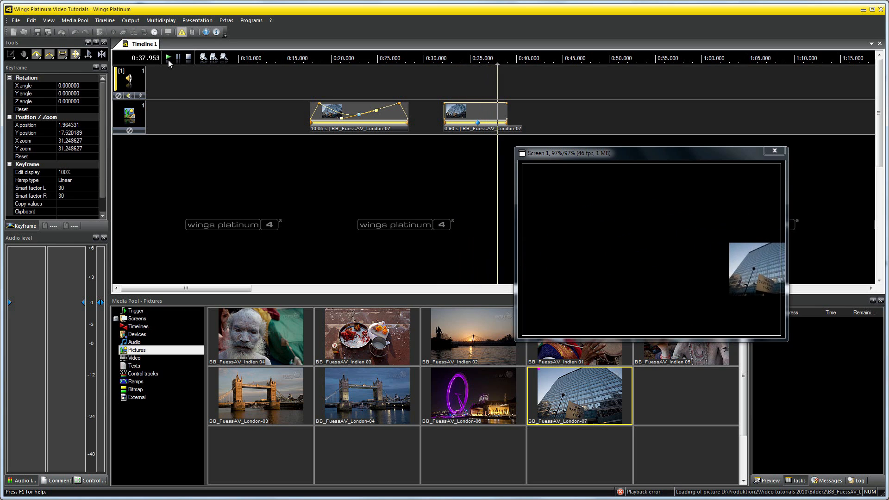
left_click(190, 59)
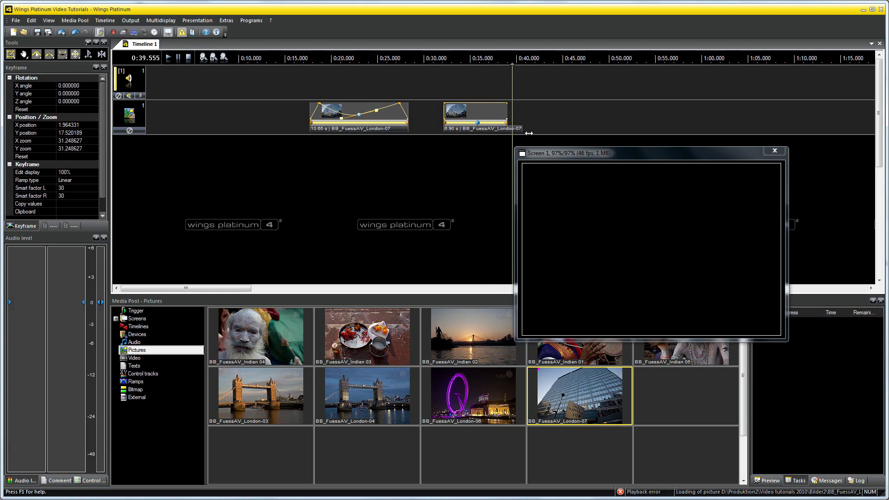
Set the ramp type of the second clip's motion keyframe to Spline
left_click(83, 181)
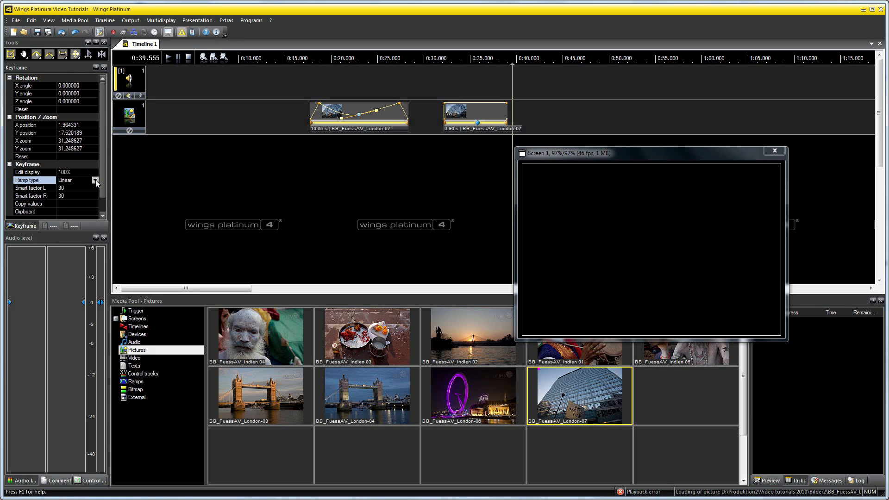
left_click(95, 181)
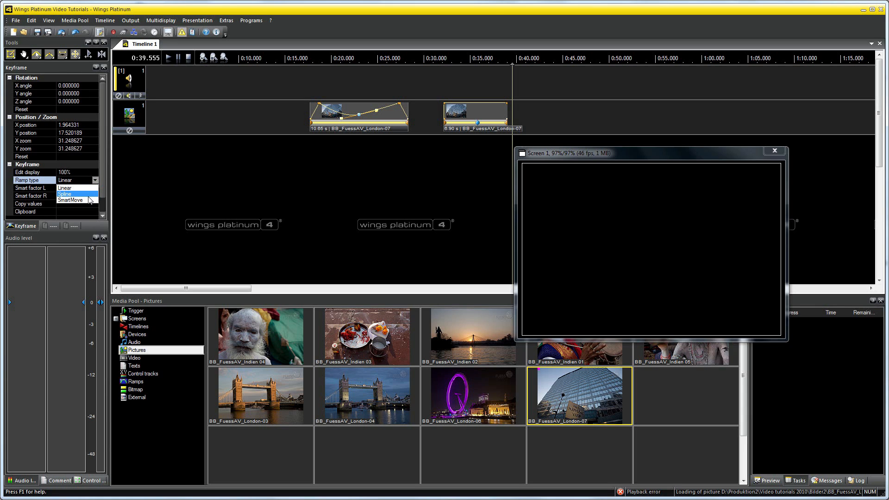
left_click(88, 195)
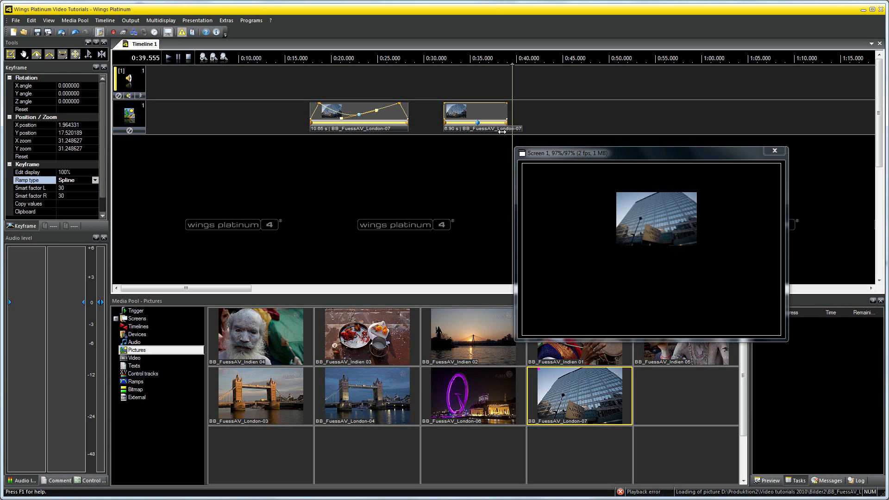
Play back the second clip from its beginning to check the Spline motion
left_click_drag(439, 89, 444, 89)
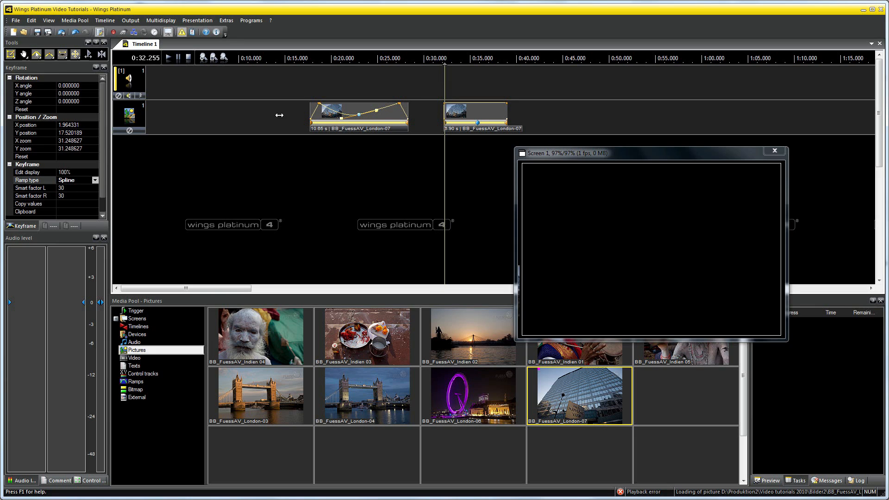
left_click(168, 58)
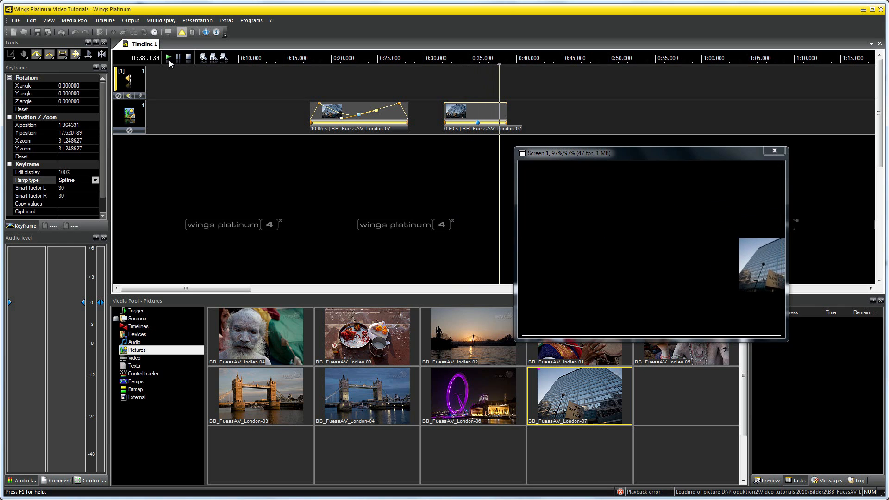
left_click(187, 57)
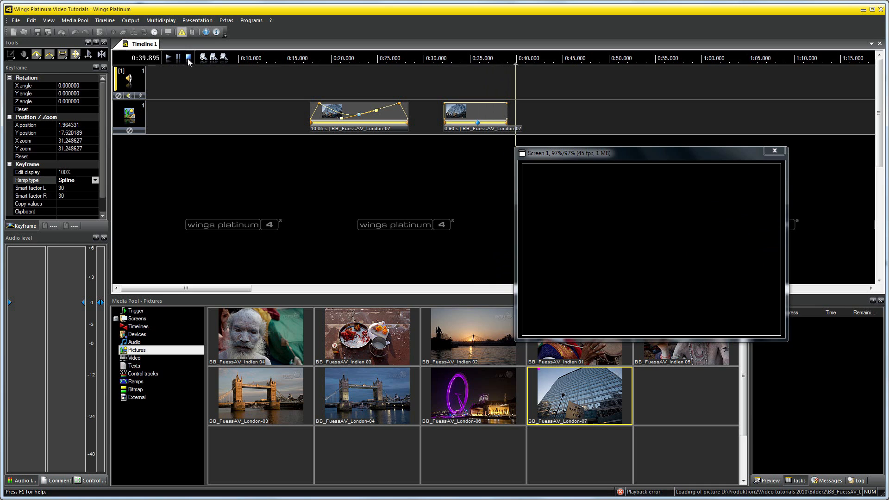
Set the second clip's motion keyframe to the SmartMove ramp type with Smart factor L 11 and Smart factor R 70
left_click(477, 124)
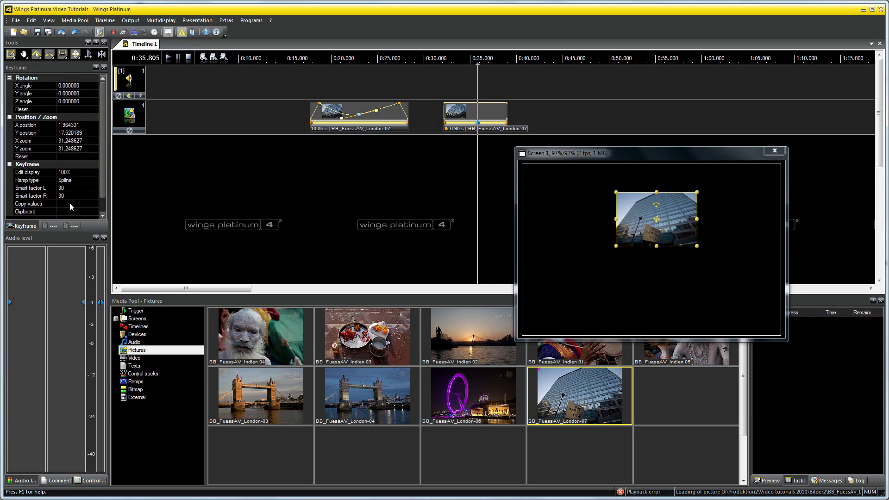
left_click(93, 180)
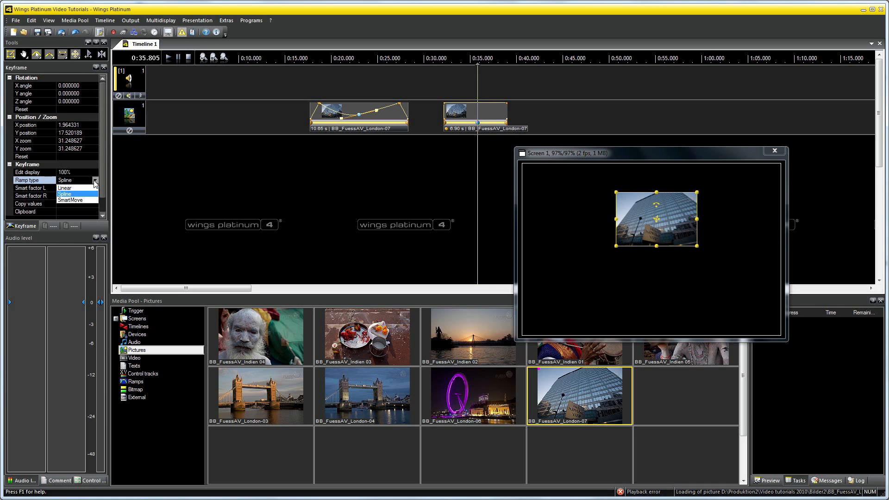
left_click(79, 204)
left_click(36, 189)
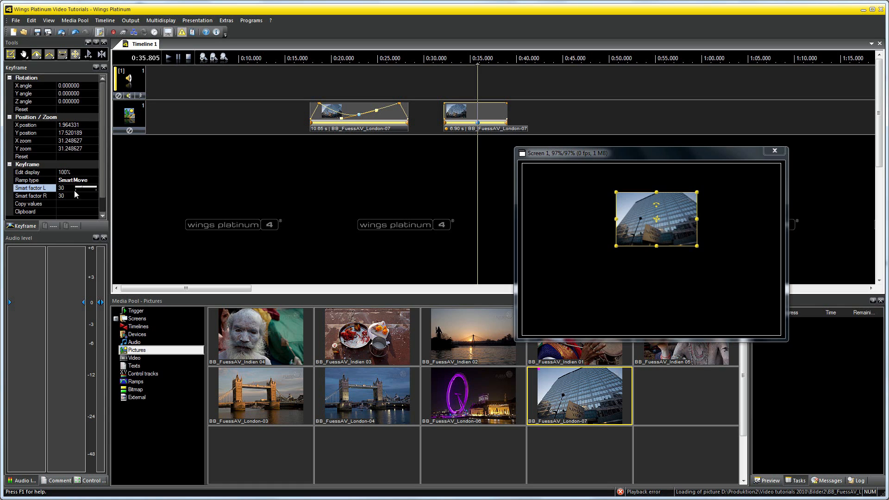
left_click_drag(90, 187, 87, 190)
left_click(40, 198)
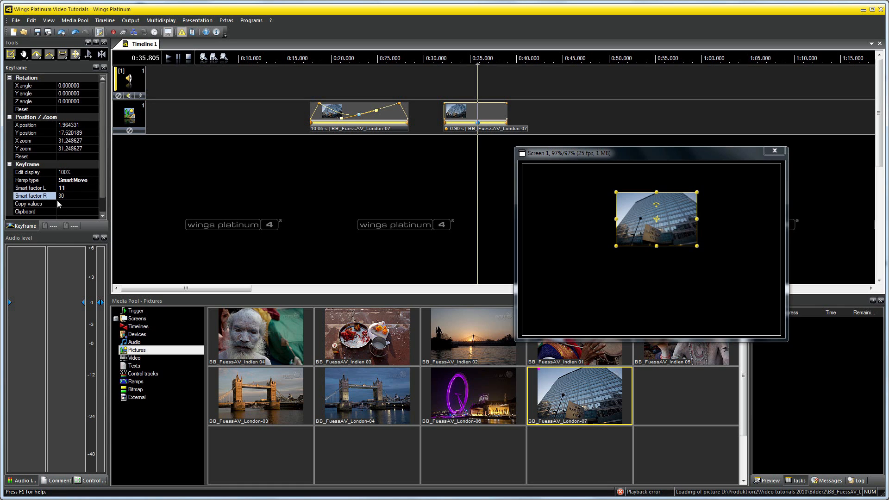
left_click_drag(80, 197, 90, 195)
Play back the second clip from its beginning to check the SmartMove motion
left_click(443, 86)
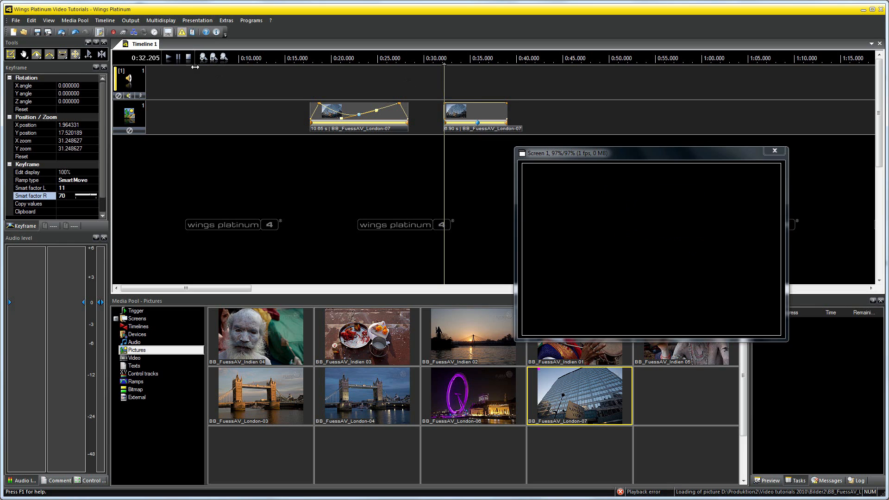
left_click(169, 57)
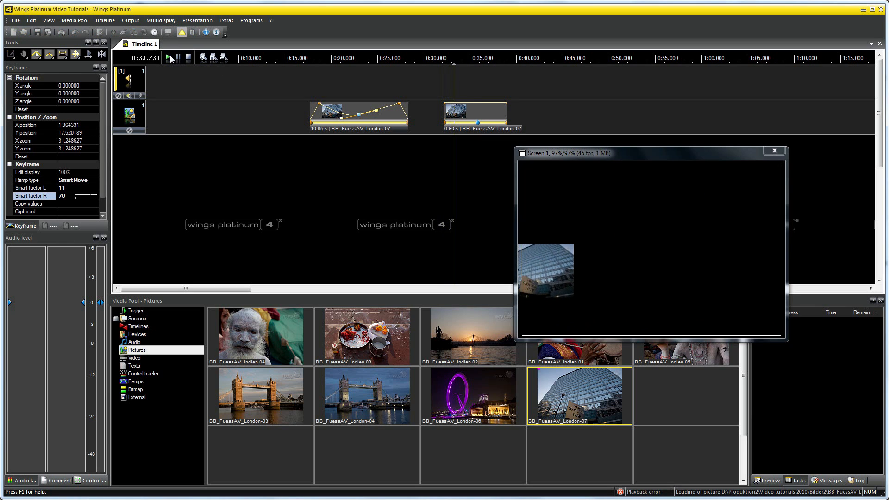